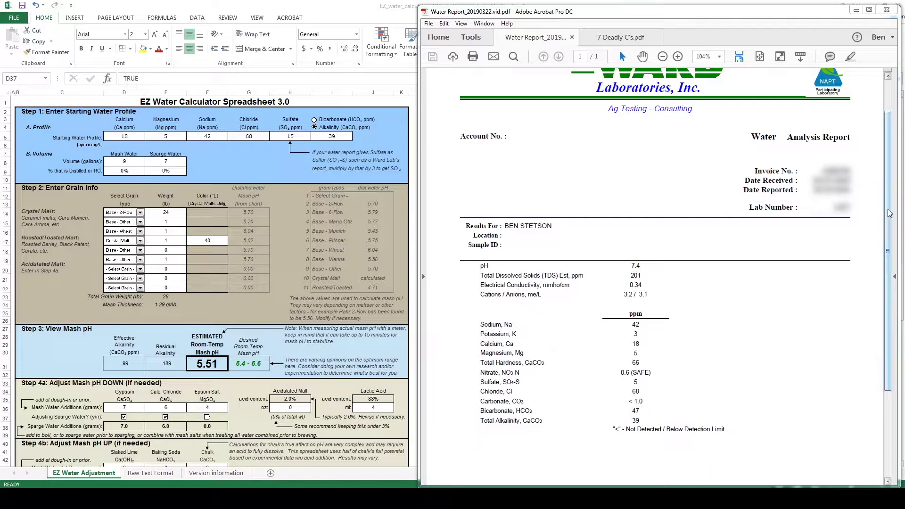
# Place the Acrobat water report on the right beside the Excel EZ Water Calculator
pyautogui.moveTo(890, 213); pyautogui.dragTo(881, 184)
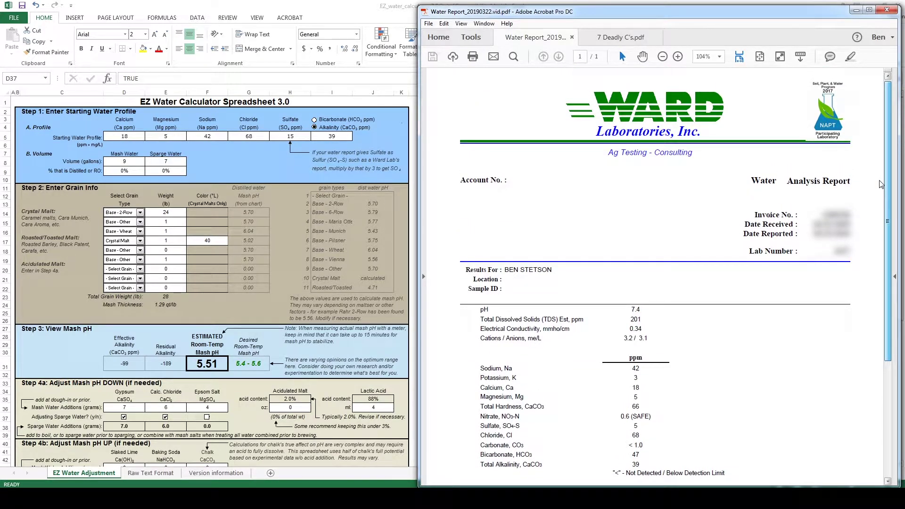
# Scroll the Acrobat water report to its Ward Laboratories header
pyautogui.moveTo(881, 184); pyautogui.dragTo(879, 213)
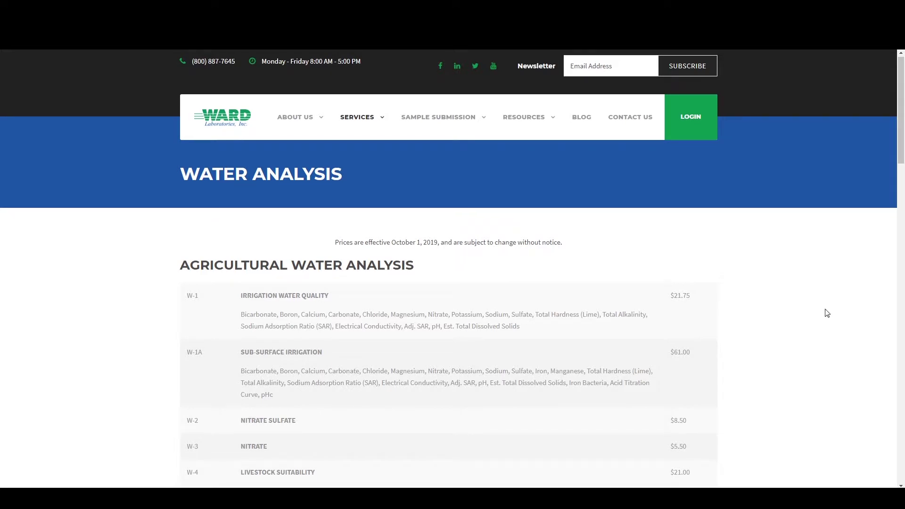
# Scroll the Water Analysis page to the Household & Commercial W-501 Brewers Test at $27.25
pyautogui.scroll(-2, 827, 314)
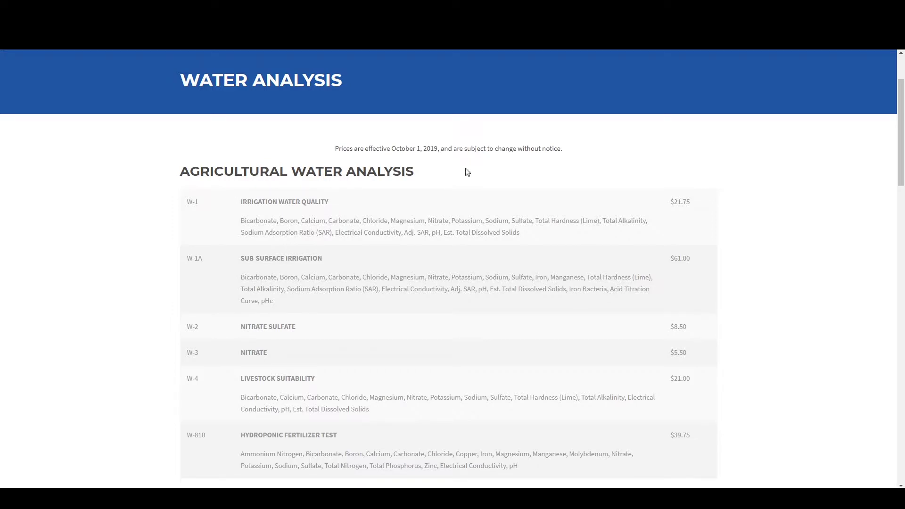
pyautogui.scroll(-1, 165, 235)
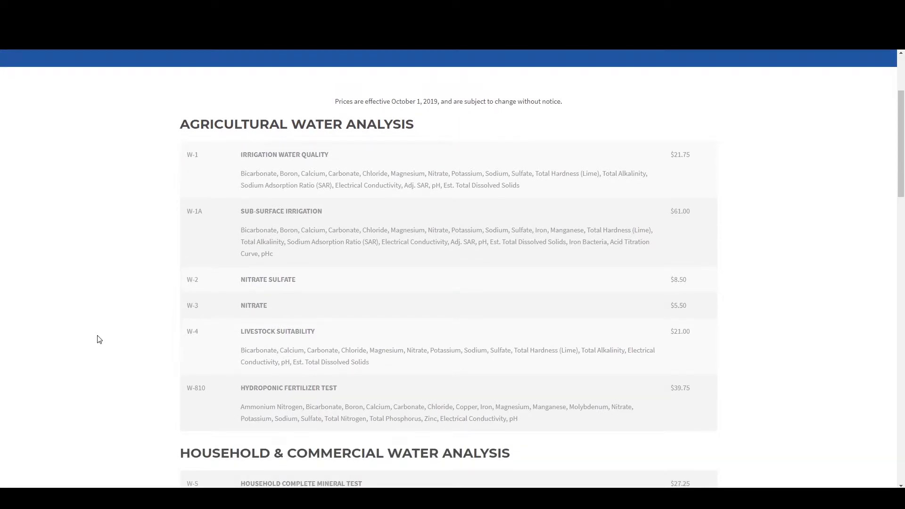
pyautogui.scroll(-2, 106, 339)
pyautogui.scroll(-3, 123, 352)
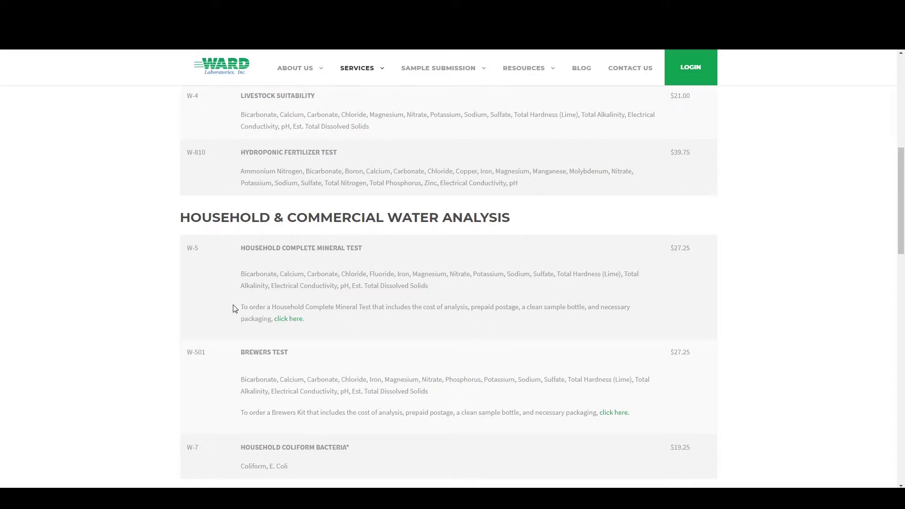
pyautogui.scroll(-1, 190, 316)
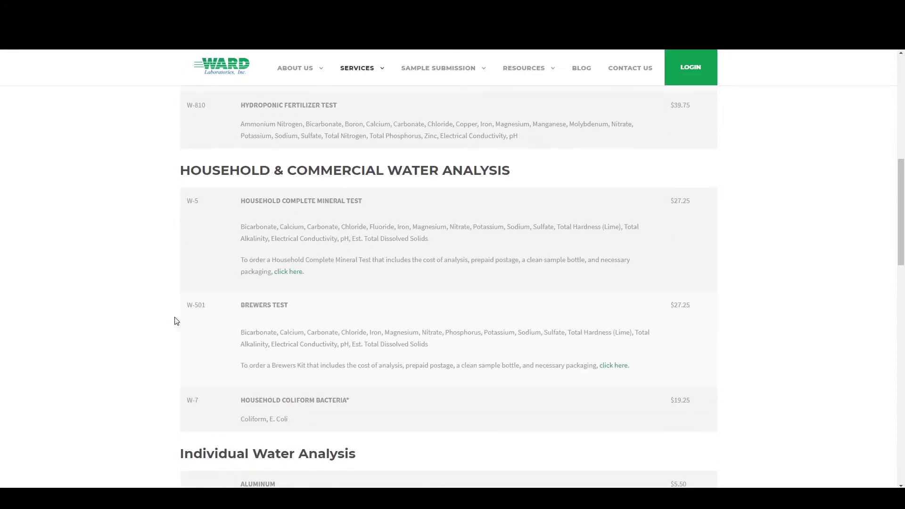
pyautogui.scroll(1, 174, 323)
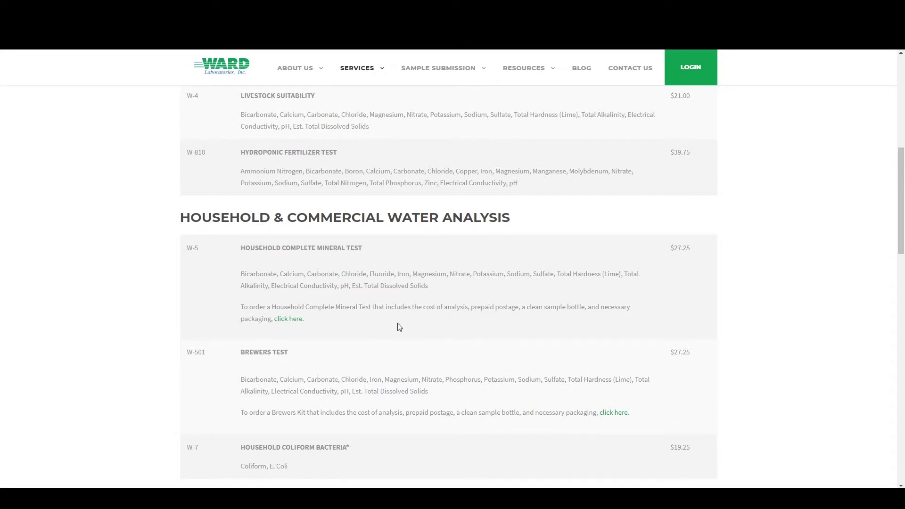
# Highlight the $27.25 Brewers Test price, then the $21.00 Livestock Suitability price, to compare them
pyautogui.doubleClick(689, 353)
pyautogui.click(705, 359)
pyautogui.scroll(1, 604, 373)
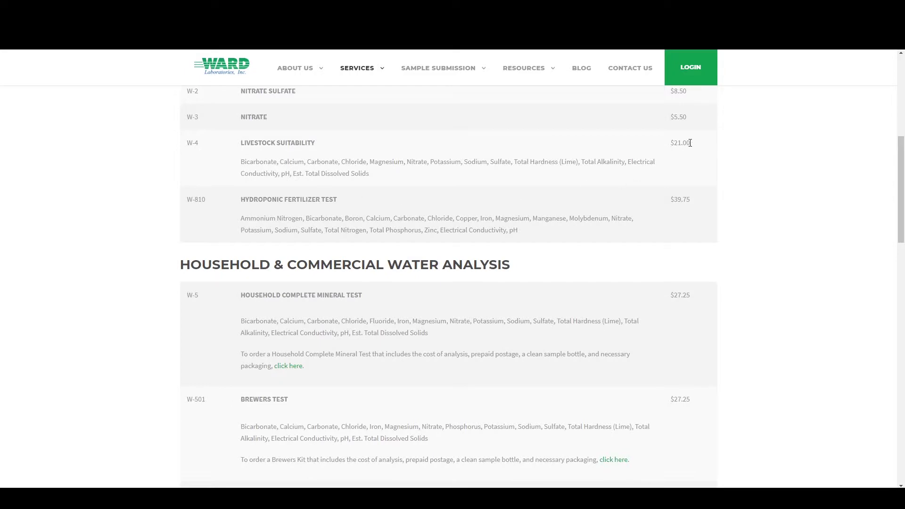
pyautogui.moveTo(690, 143); pyautogui.dragTo(672, 142)
pyautogui.click(680, 159)
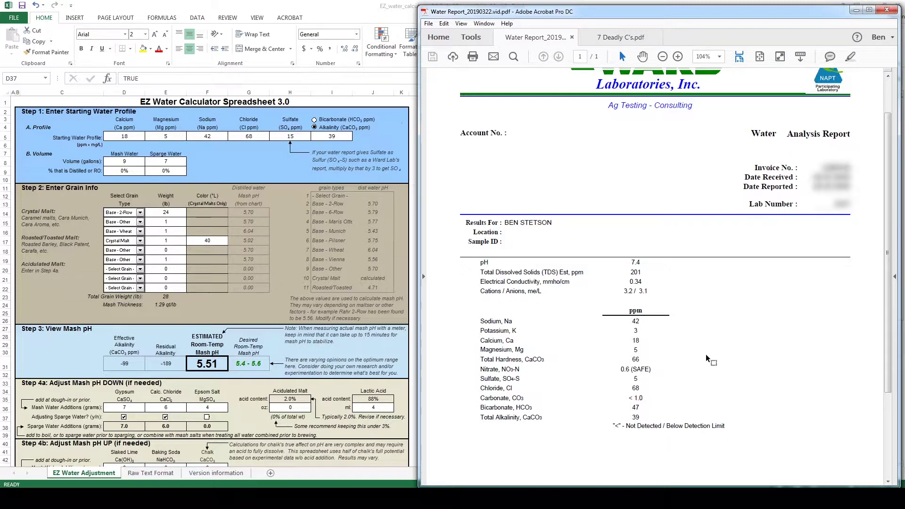
pyautogui.scroll(-1, 612, 355)
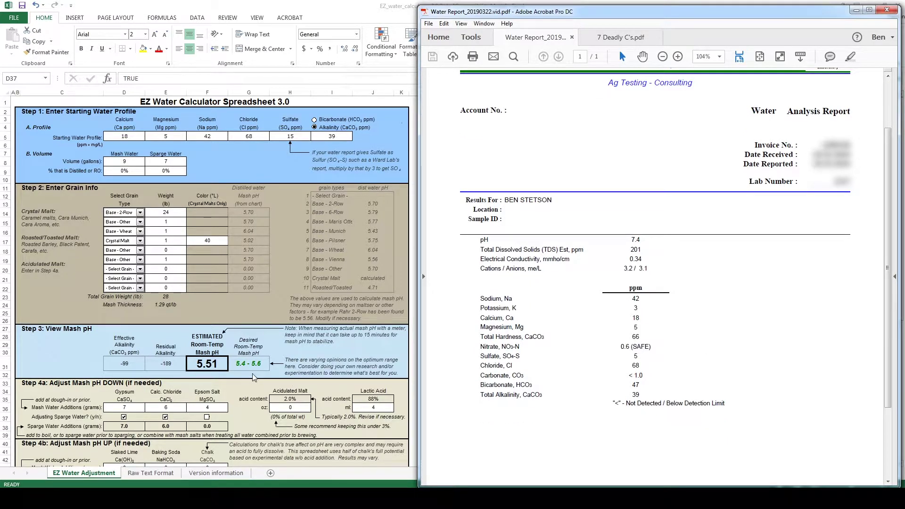
pyautogui.scroll(1, 494, 356)
pyautogui.scroll(1, 454, 355)
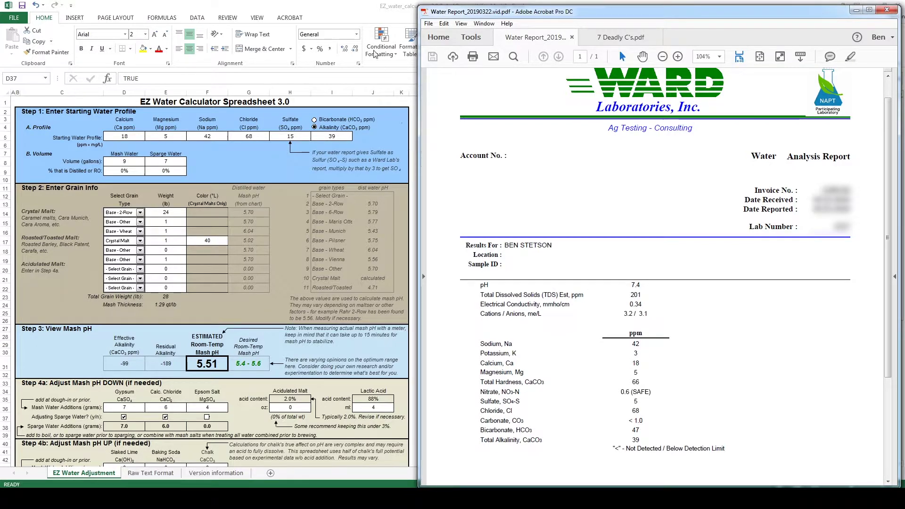
# Maximize Excel and review the Step 5 profile: Ca 125, Cl 164, SO4 170, ratio 0.96
pyautogui.click(393, 14)
pyautogui.scroll(-6, 358, 293)
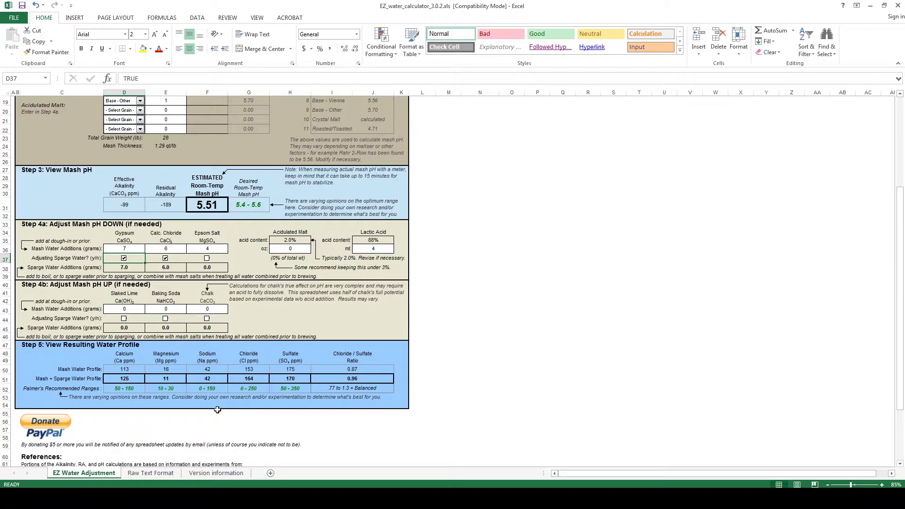
pyautogui.moveTo(898, 368); pyautogui.dragTo(896, 282)
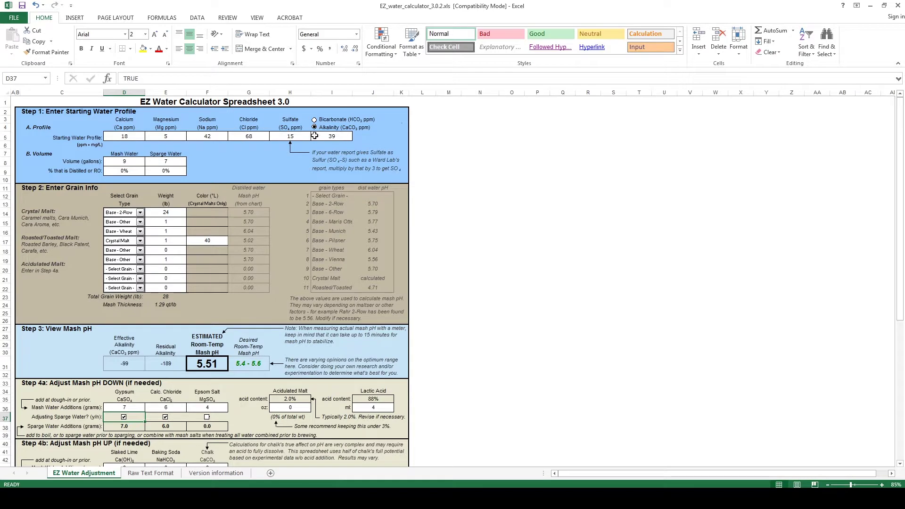
pyautogui.click(518, 499)
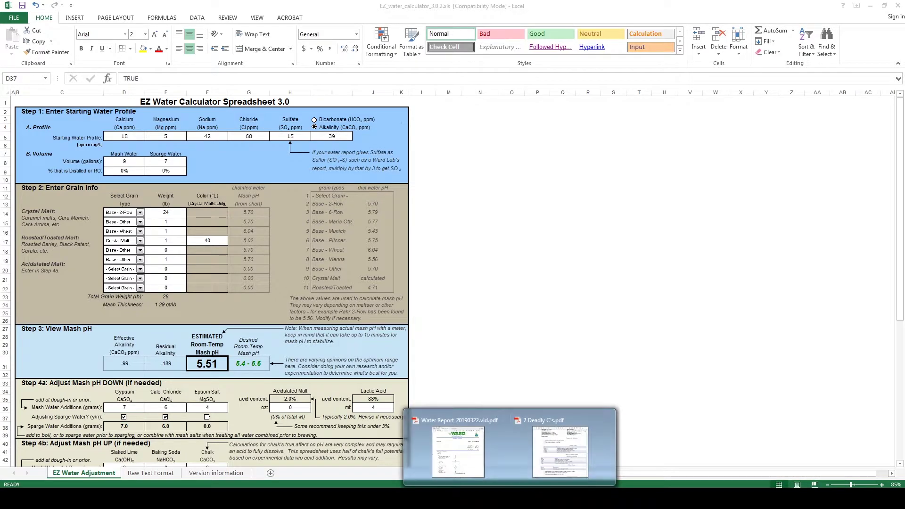
# Show the 7 Deadly C's recipe PDF beside Excel to compare grain bill and water additions
pyautogui.click(458, 448)
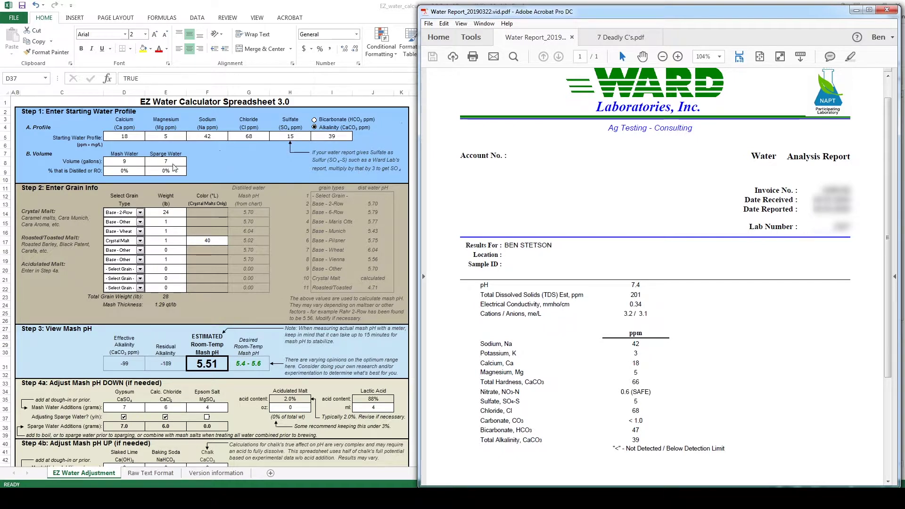
pyautogui.click(621, 37)
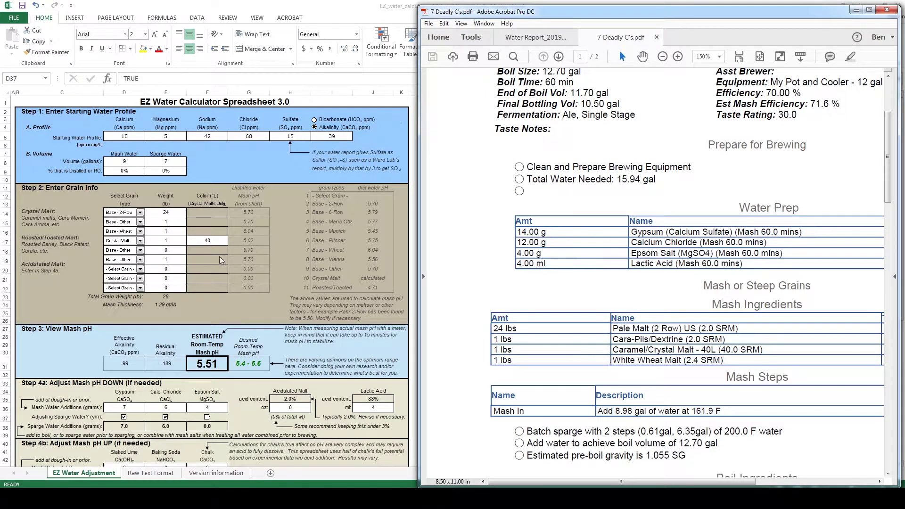
pyautogui.click(141, 242)
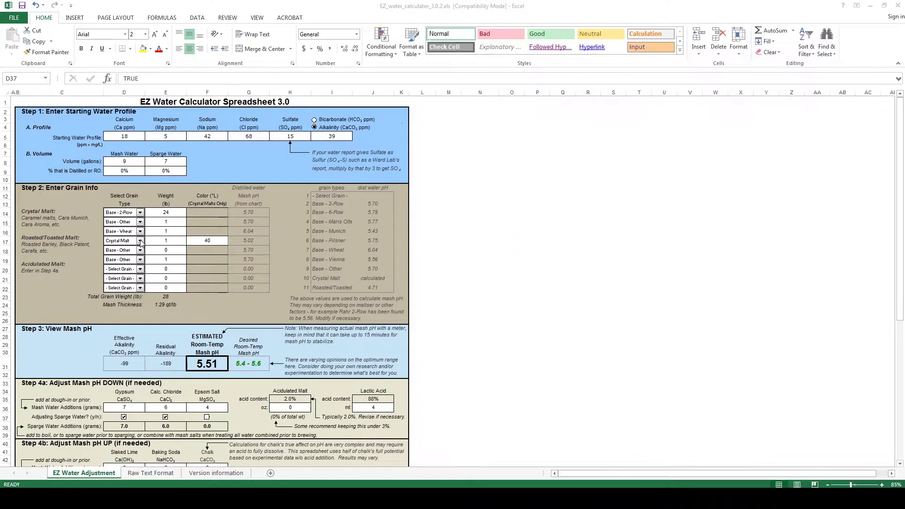
pyautogui.click(140, 241)
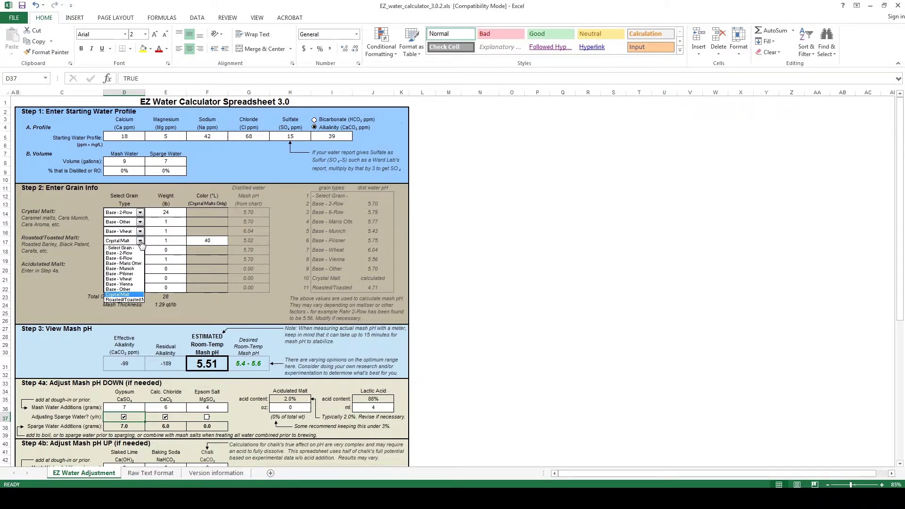
pyautogui.click(140, 242)
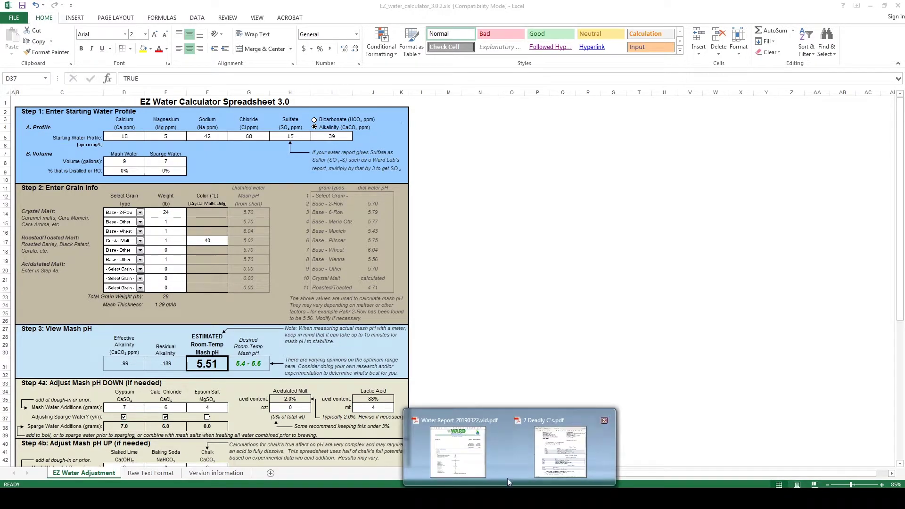
pyautogui.click(560, 451)
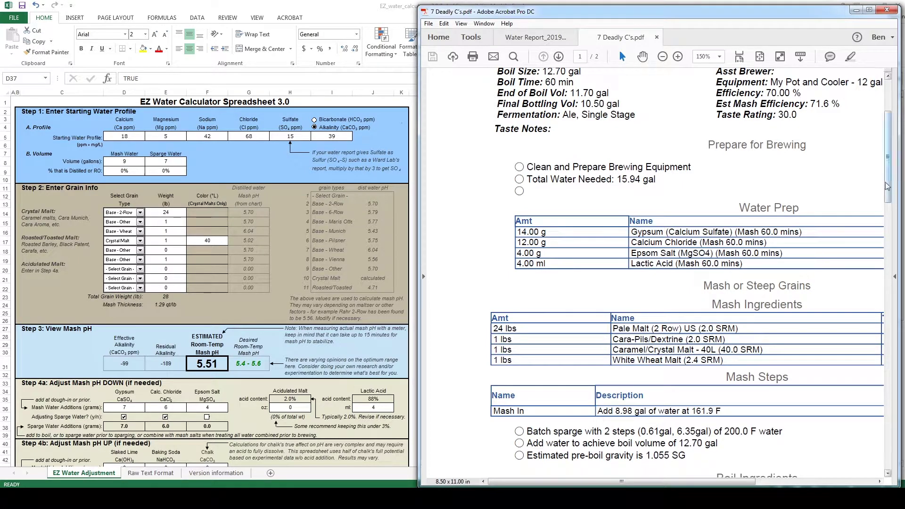
pyautogui.scroll(-3, 887, 186)
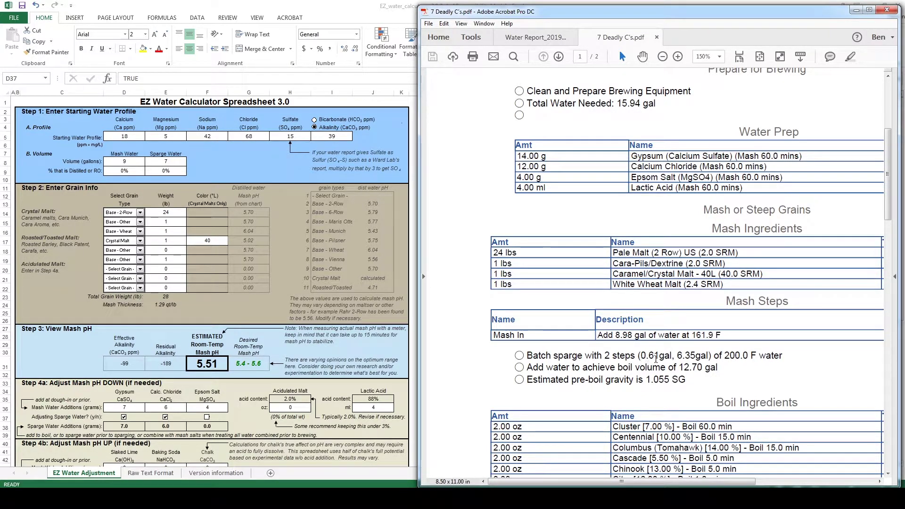
# Confirm the 6.96-gallon sparge (15.94 − 8.98) in Calculator, then review the spreadsheet full screen
pyautogui.hotkey('alt', 'Tab')
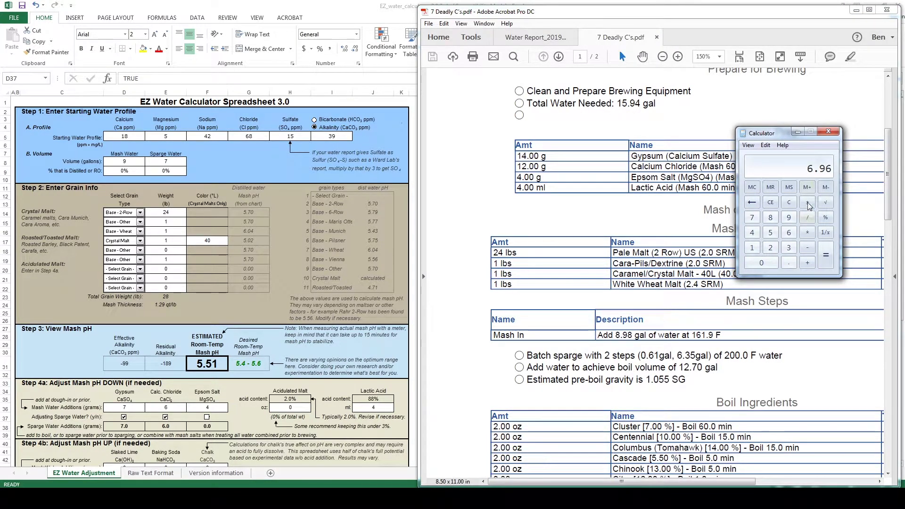
pyautogui.click(798, 132)
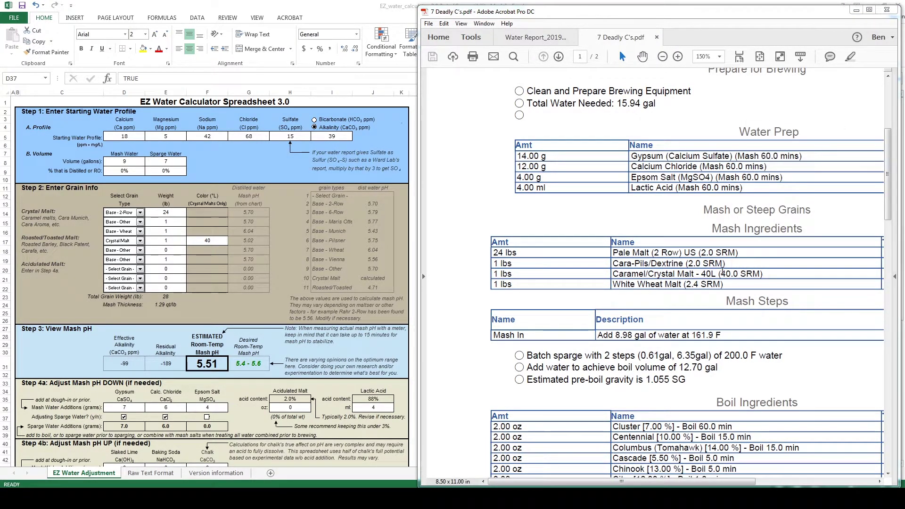
pyautogui.click(166, 162)
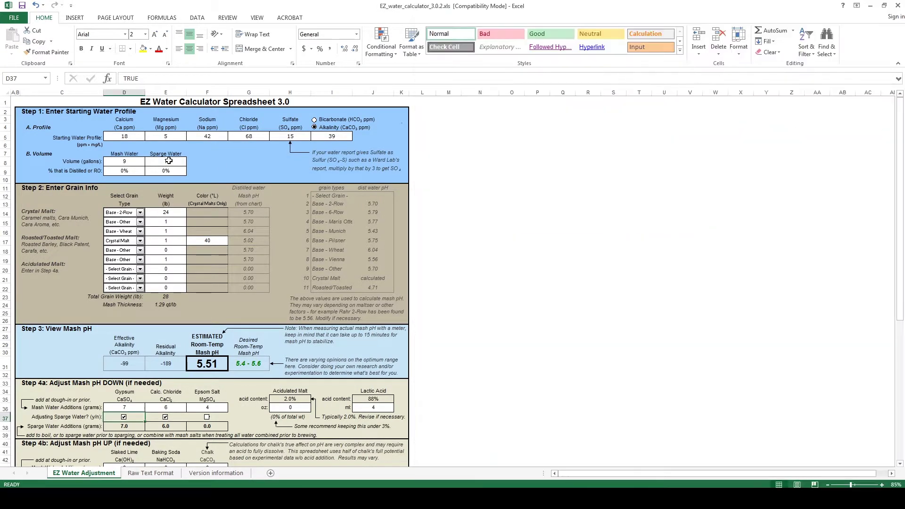
pyautogui.scroll(-2, 208, 161)
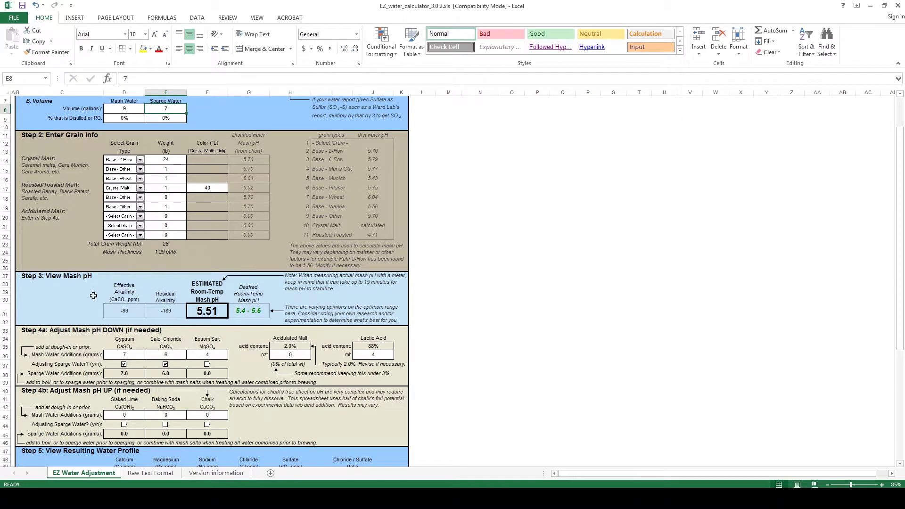
pyautogui.scroll(-1, 93, 298)
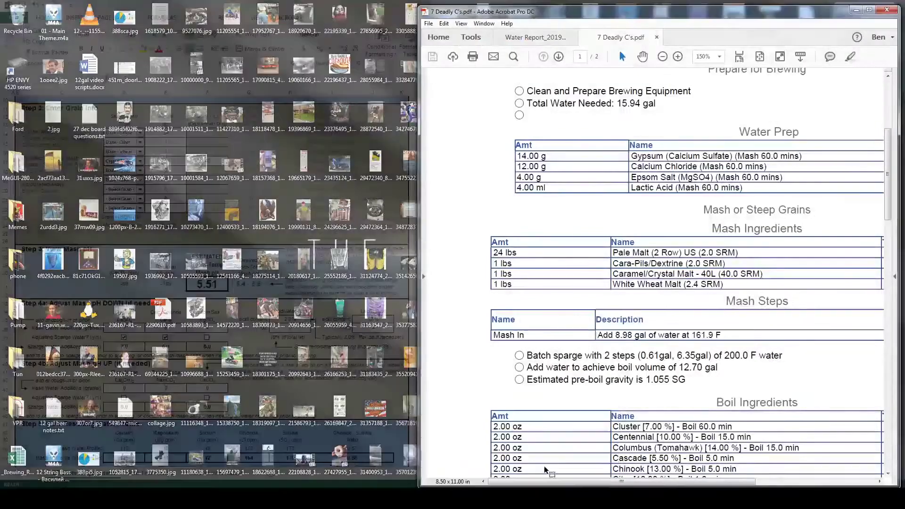
pyautogui.click(544, 466)
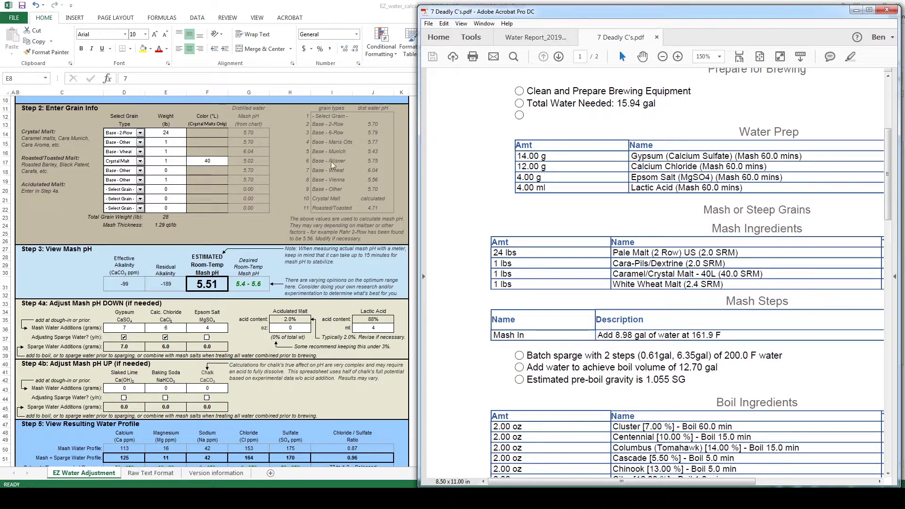
# Set the lactic acid in J36 to 0 ml, raising the estimated mash pH to 5.64
pyautogui.click(333, 14)
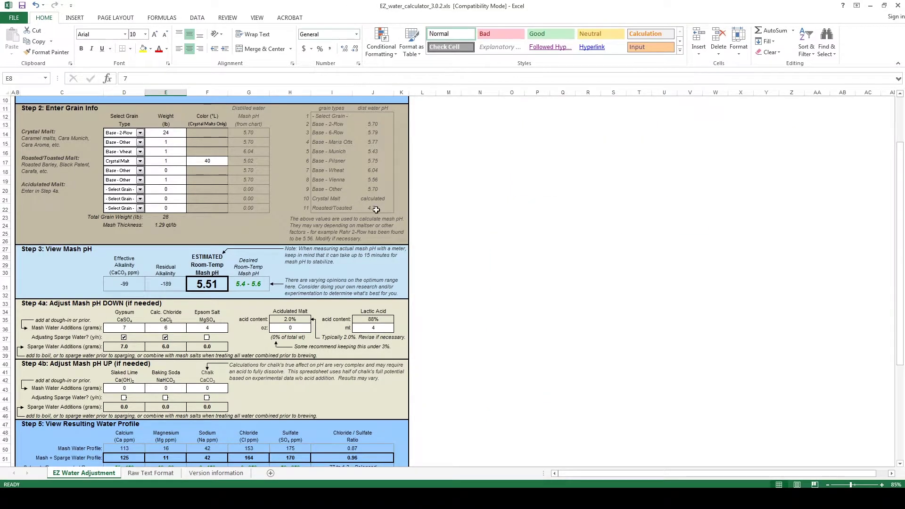
pyautogui.click(385, 328)
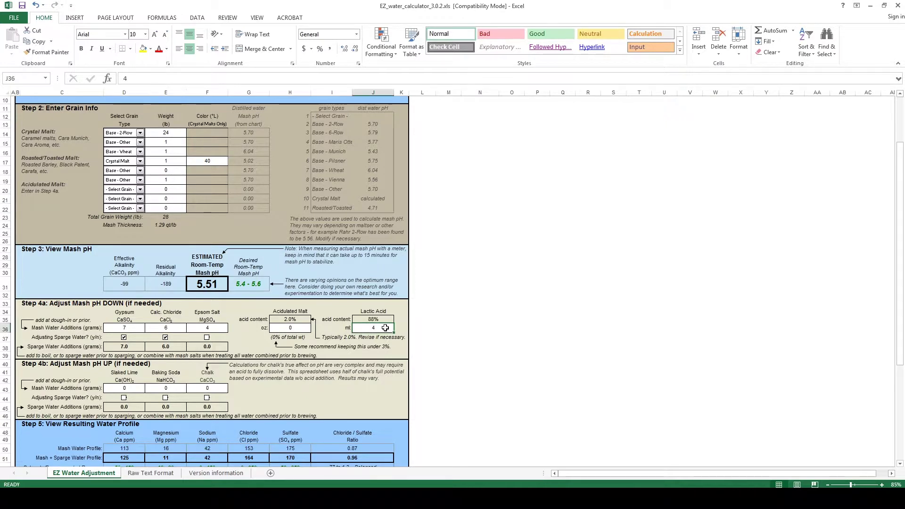
pyautogui.write('0')
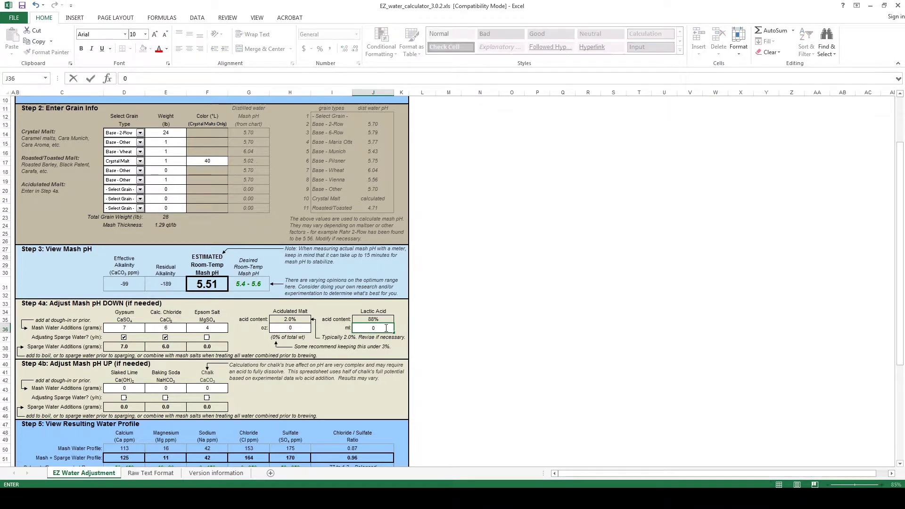
pyautogui.click(211, 330)
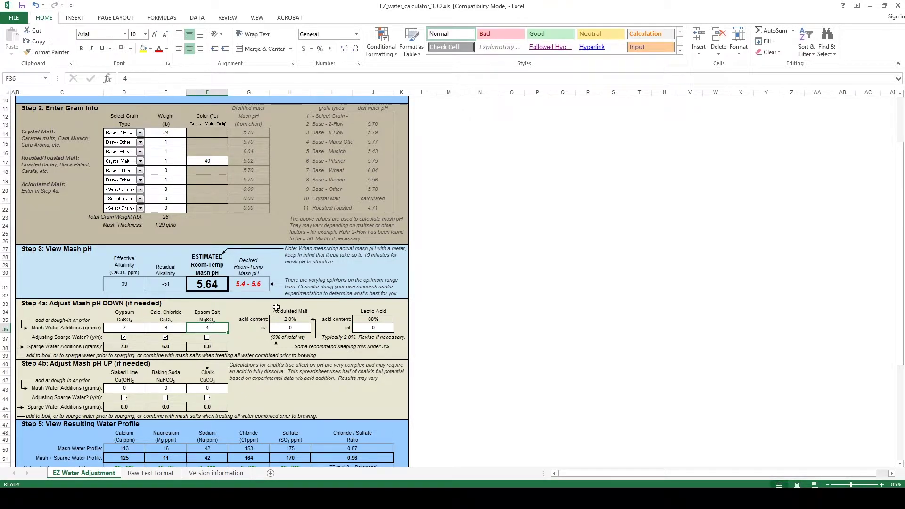
# Restore 4 ml of lactic acid in J36, bringing the mash pH back to 5.51
pyautogui.click(375, 330)
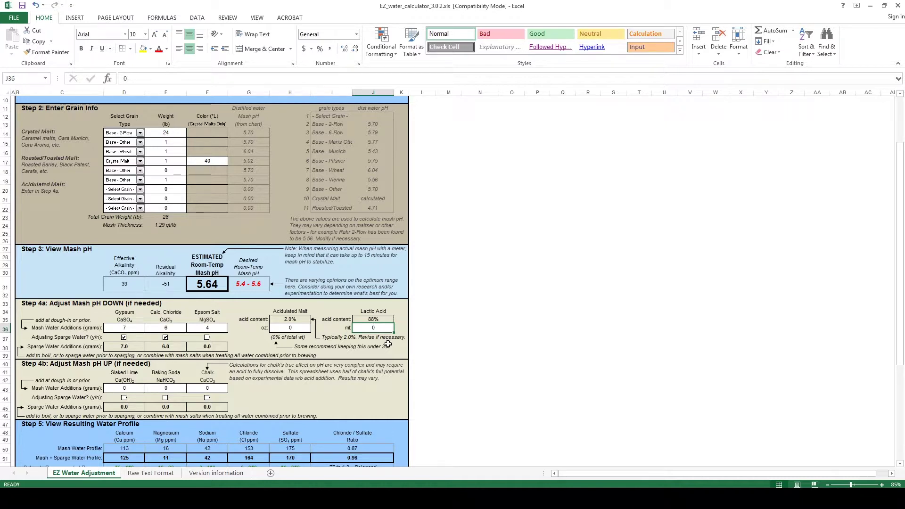
pyautogui.write('4')
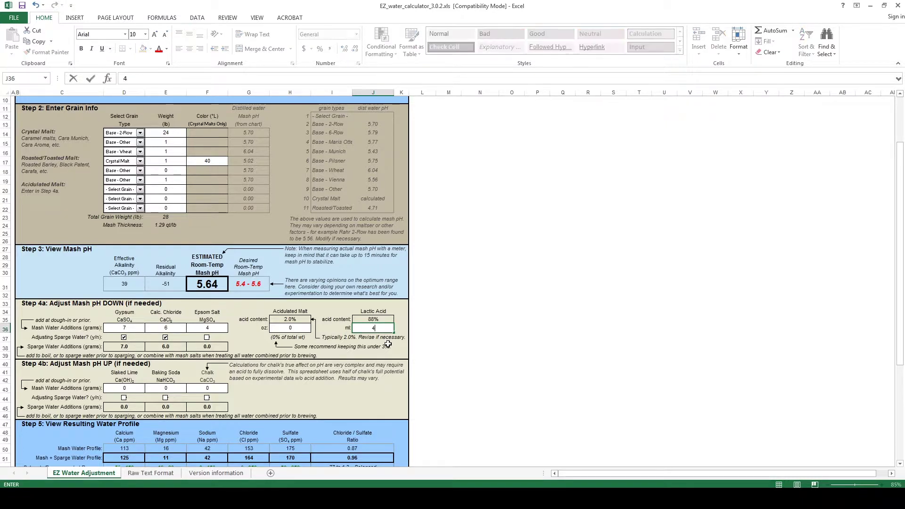
pyautogui.press('Return')
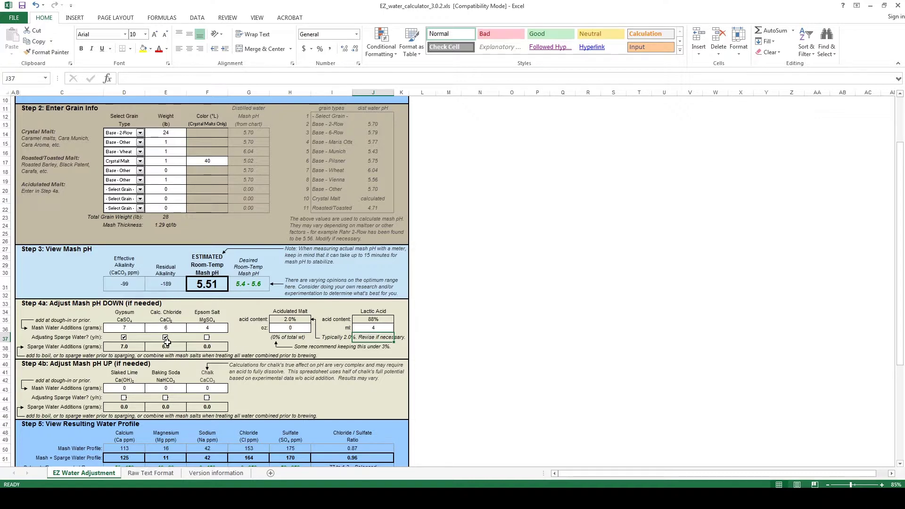
pyautogui.click(131, 327)
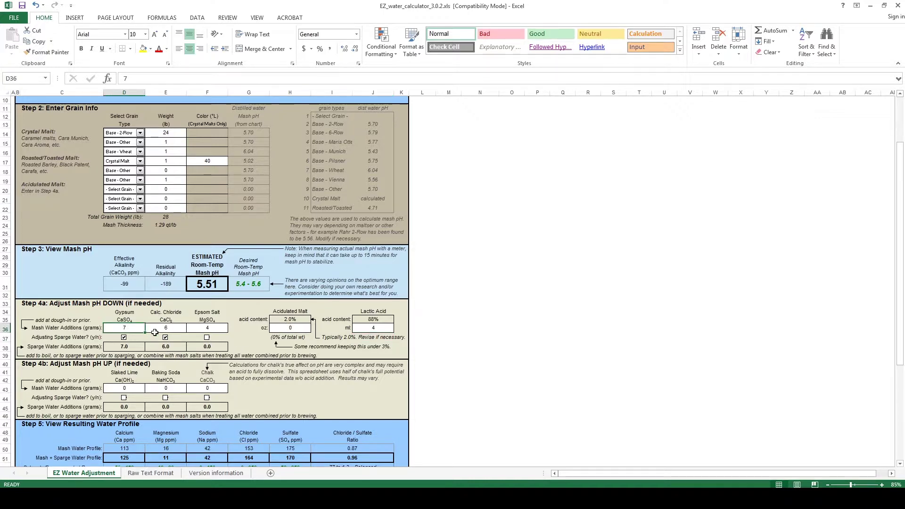
pyautogui.scroll(-1, 174, 328)
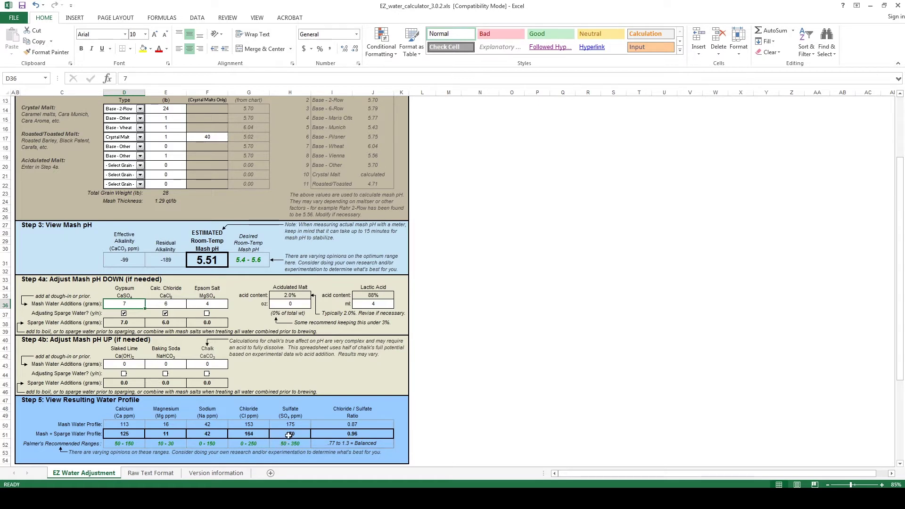
pyautogui.scroll(-1, 301, 434)
pyautogui.scroll(1, 310, 435)
pyautogui.scroll(1, 311, 435)
pyautogui.scroll(3, 308, 437)
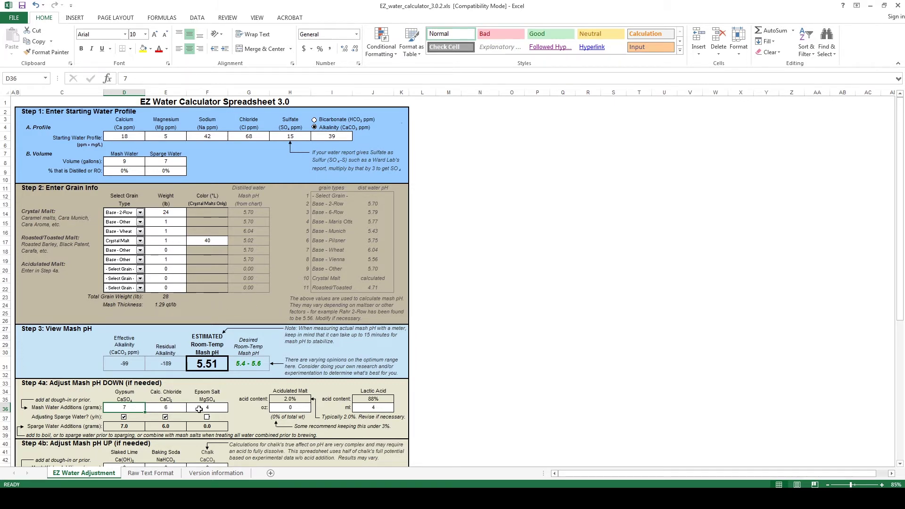
pyautogui.scroll(-1, 200, 409)
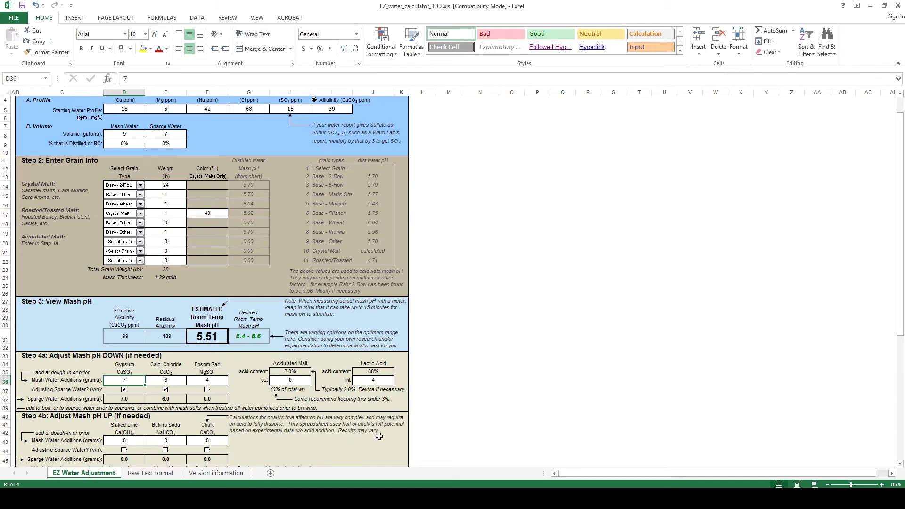
pyautogui.click(509, 499)
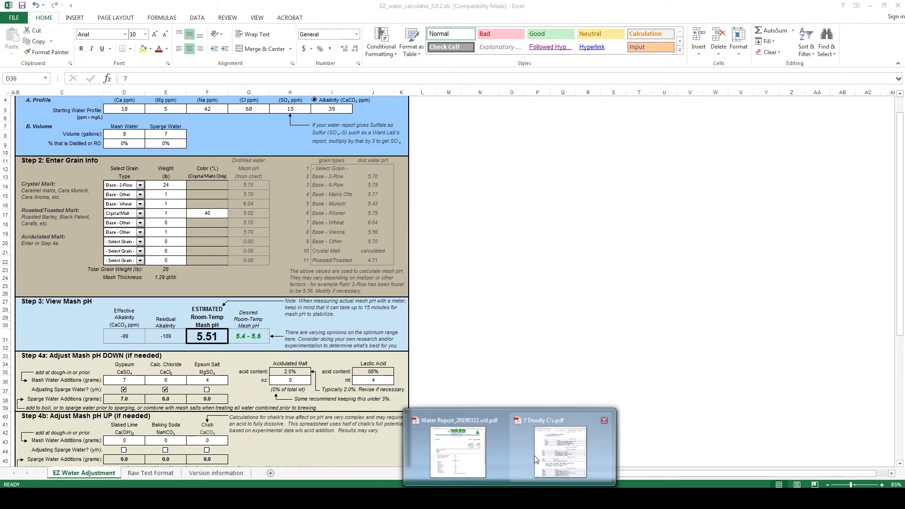
# Bring the 7 Deadly C's recipe forward and scroll up to its Boil Time section
pyautogui.click(536, 459)
pyautogui.scroll(3, 495, 246)
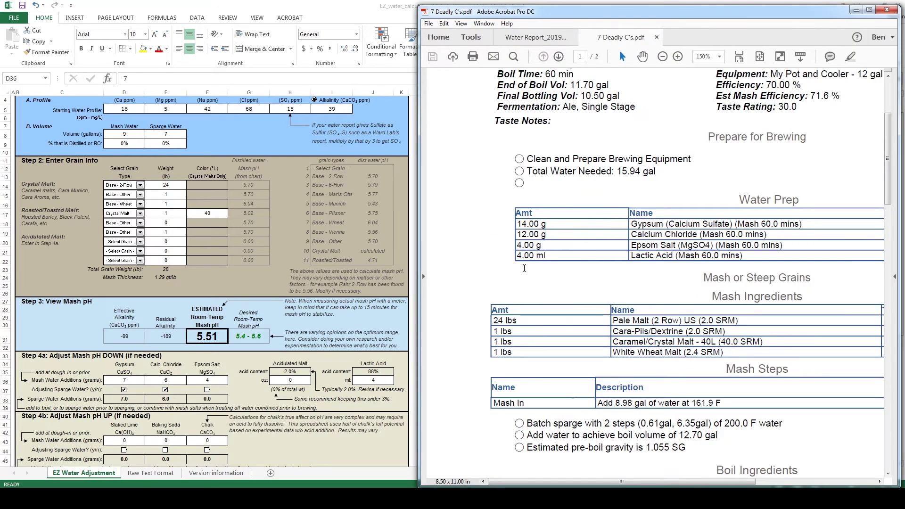